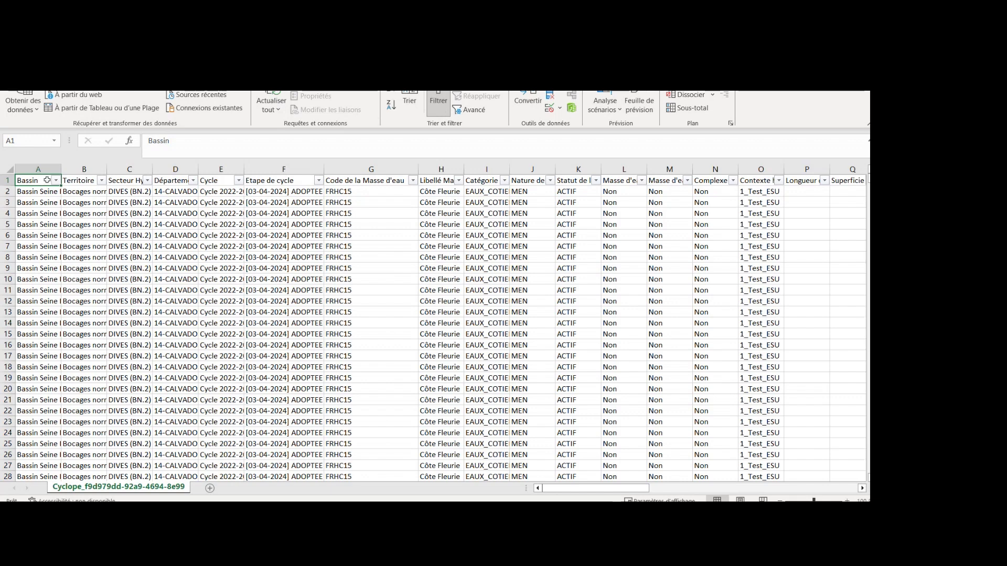
- Widen the Bassin to Département columns, plus Cycle and Etape de cycle, so their contents are easier to read
left_click_drag(60, 169, 186, 168)
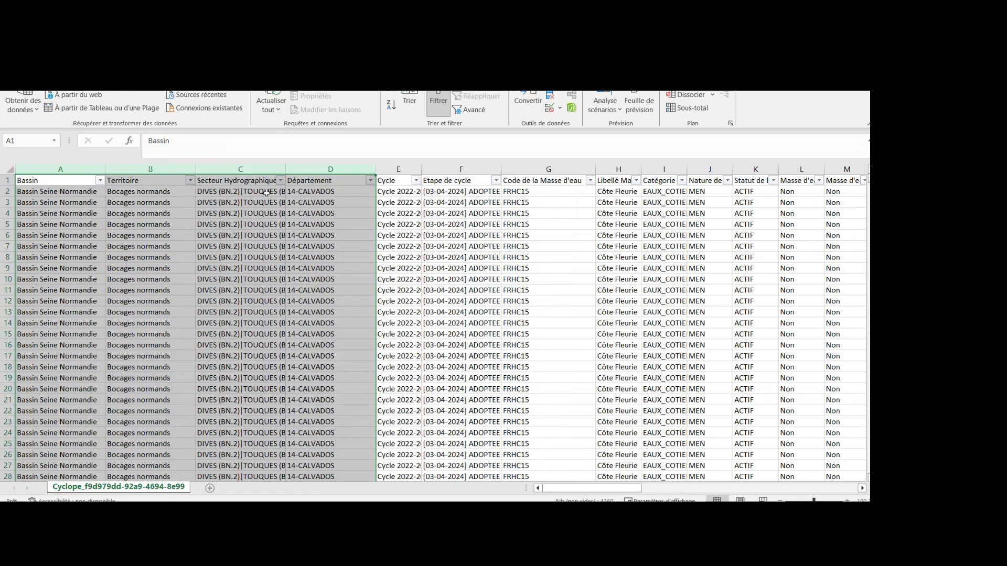
left_click(73, 182)
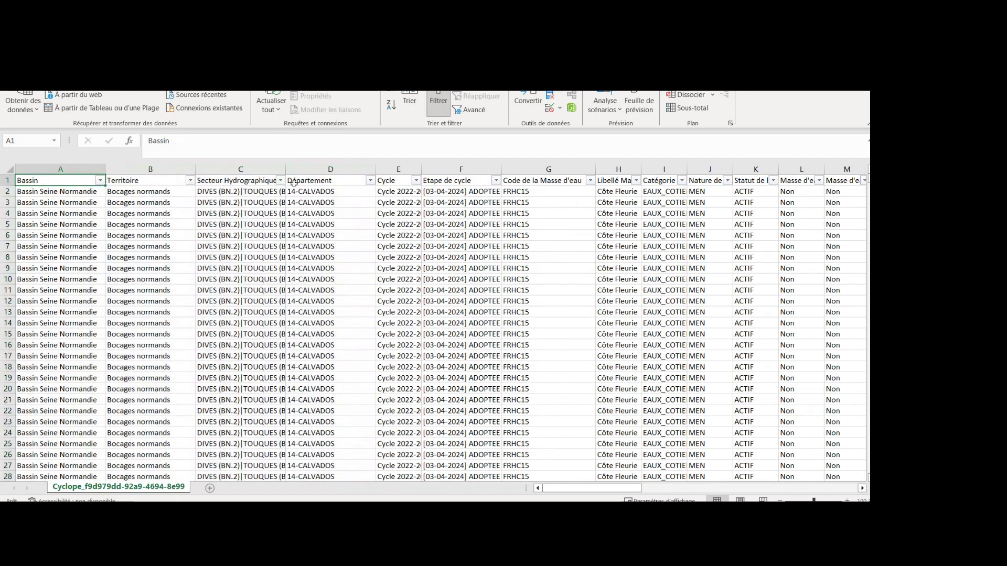
left_click(245, 184)
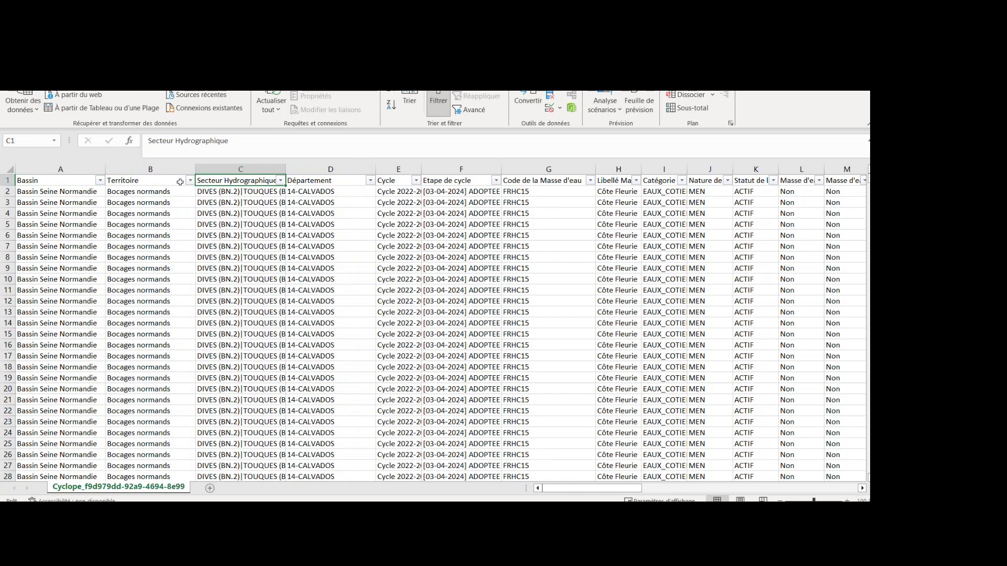
left_click_drag(398, 169, 470, 168)
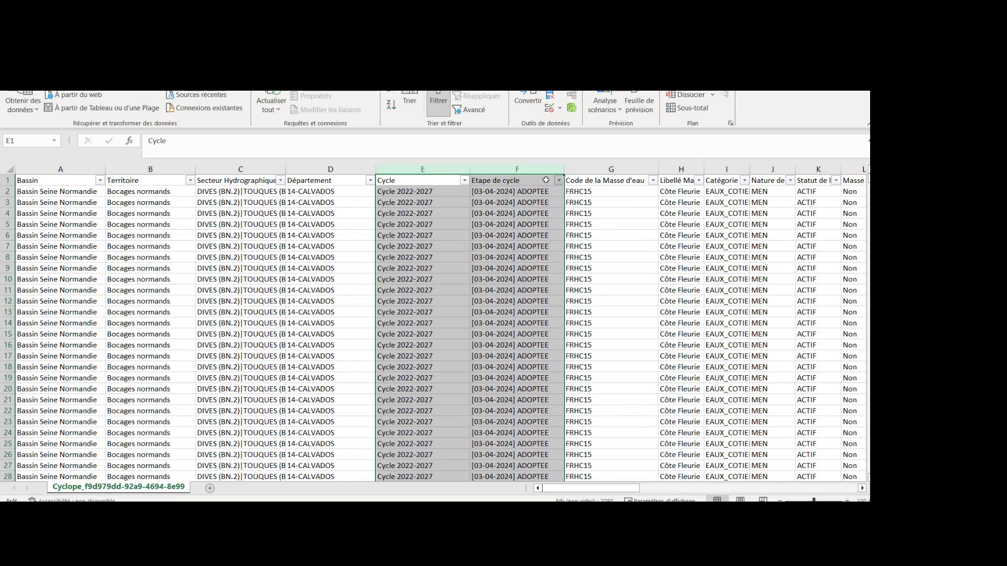
- Give columns G to R, from Code de la Masse d'eau to Superficie du bassin, one wider uniform width
scroll(565, 179, "right", 3)
left_click_drag(189, 169, 716, 169)
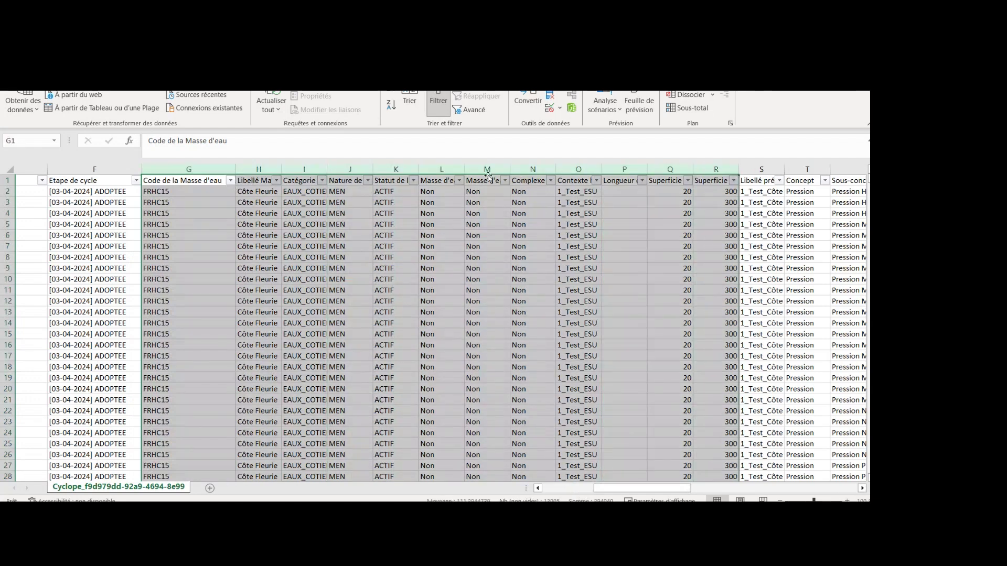
left_click_drag(466, 170, 548, 171)
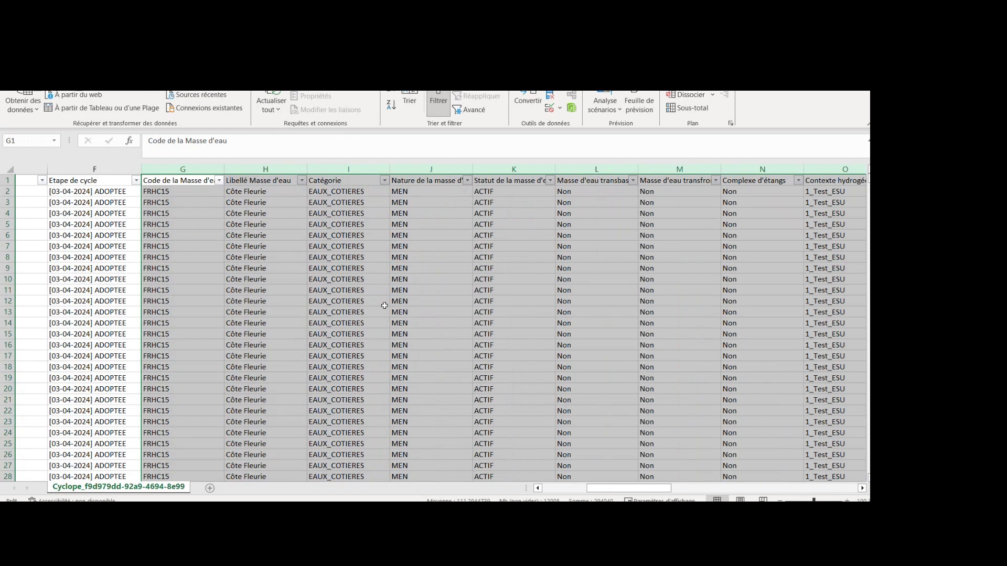
left_click(194, 182)
- Filter the Département column to show only 52-HAUTE-MARNE
scroll(175, 246, "left", 3)
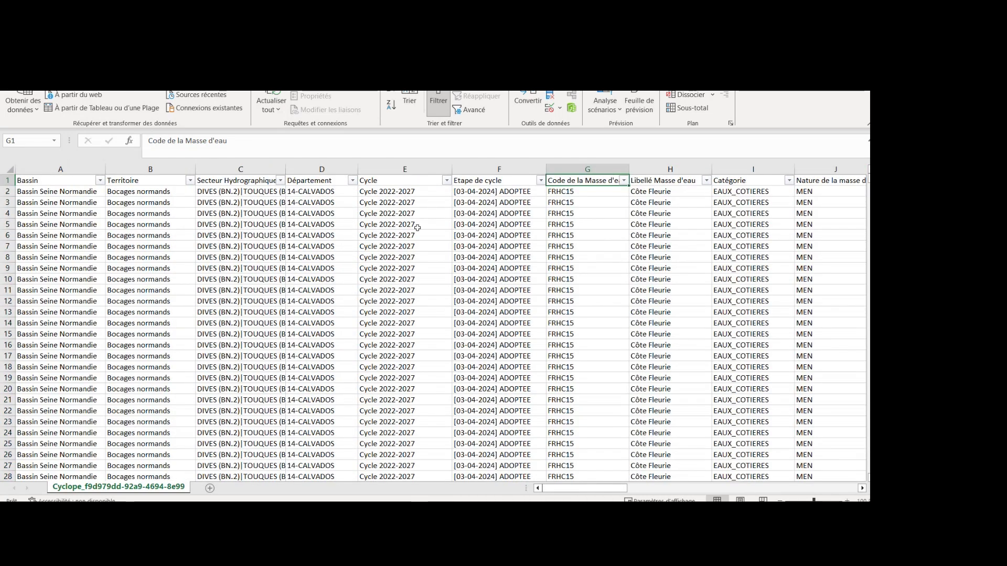
left_click(353, 180)
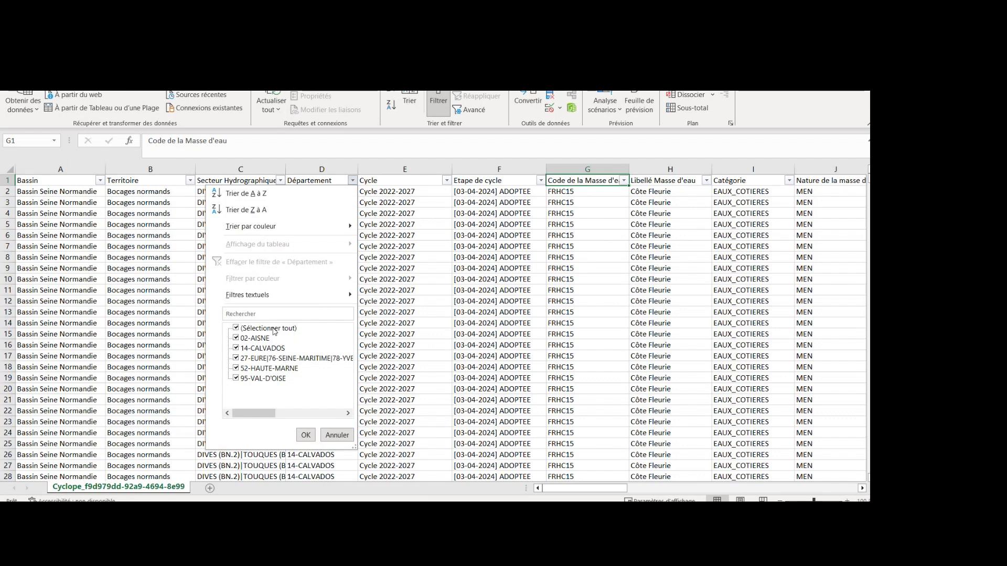
left_click(271, 329)
left_click(267, 369)
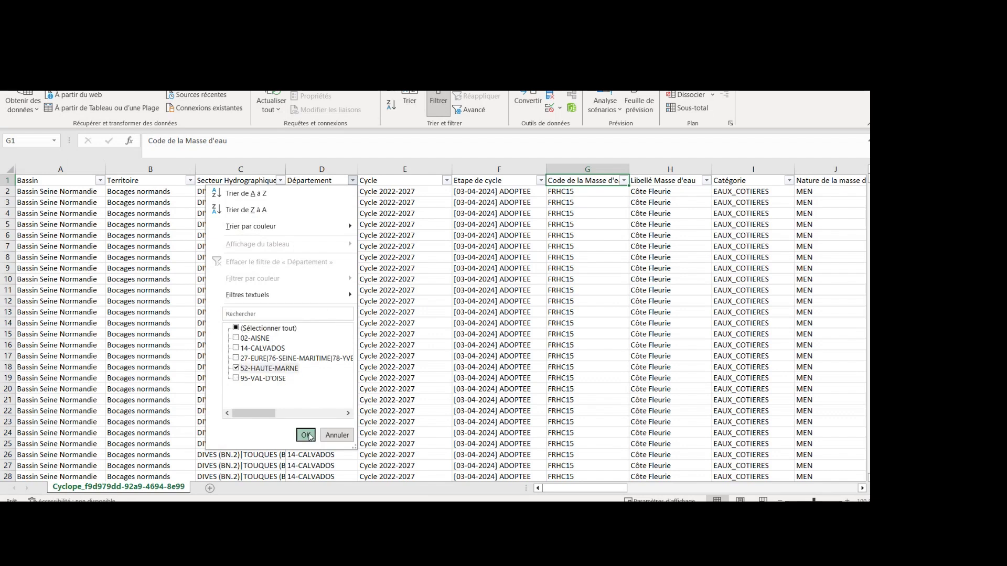
left_click(305, 435)
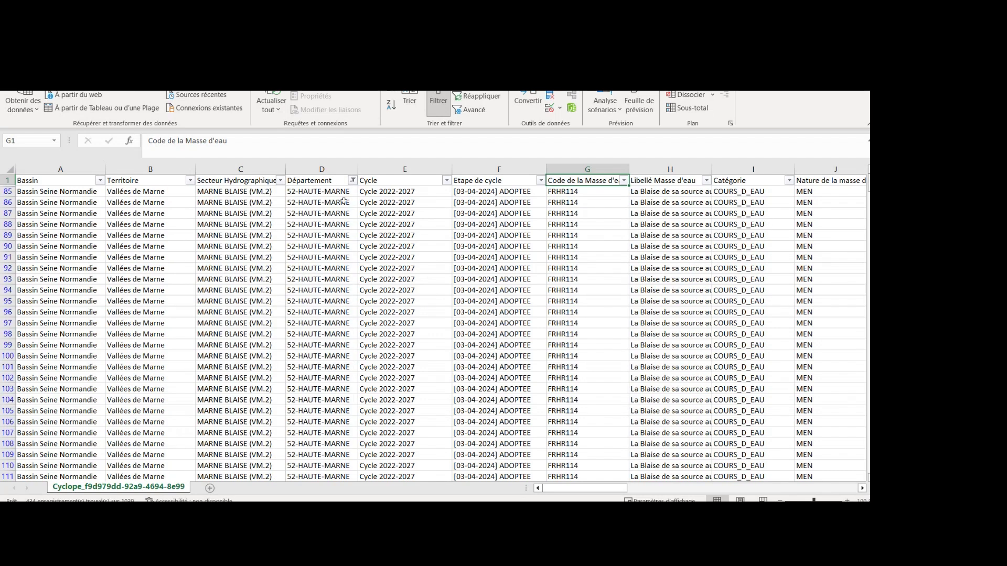
- Filter the Cycle column to Cycle 2028-2033 and the Etape de cycle column to [05-04-2024] DEPOT_AVIS_INTERNE
left_click(447, 180)
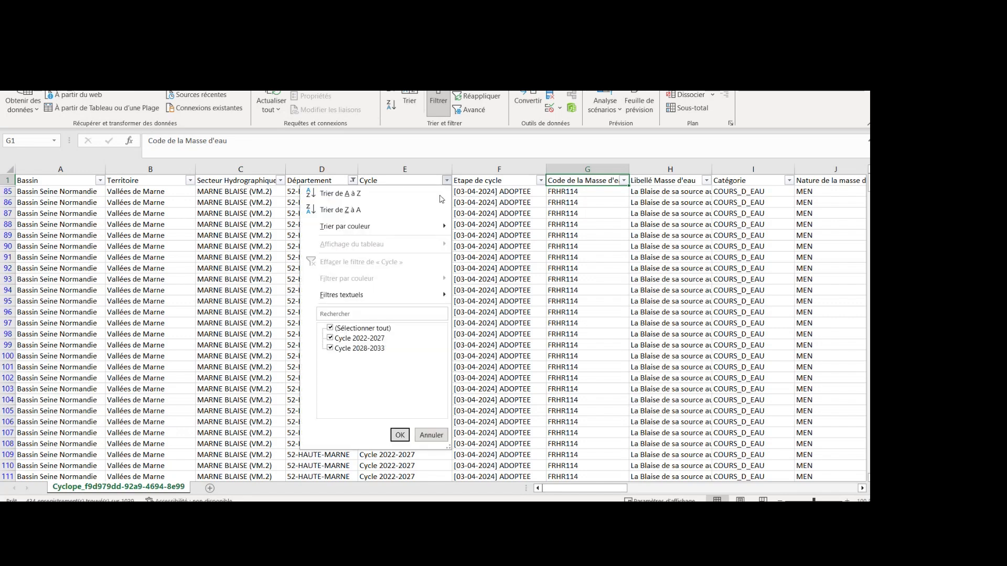
left_click(357, 340)
left_click(401, 435)
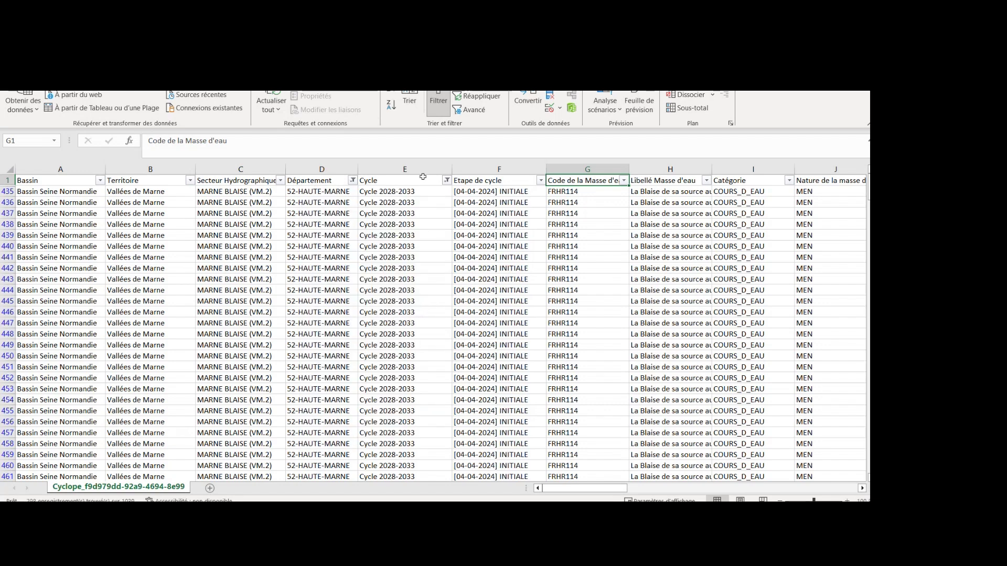
left_click(540, 181)
left_click(431, 338)
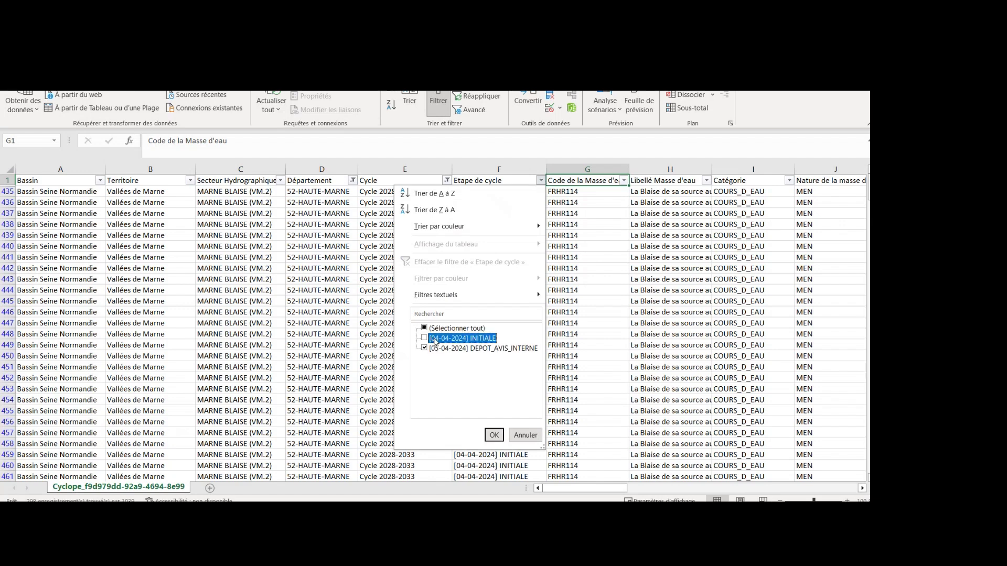
left_click(494, 435)
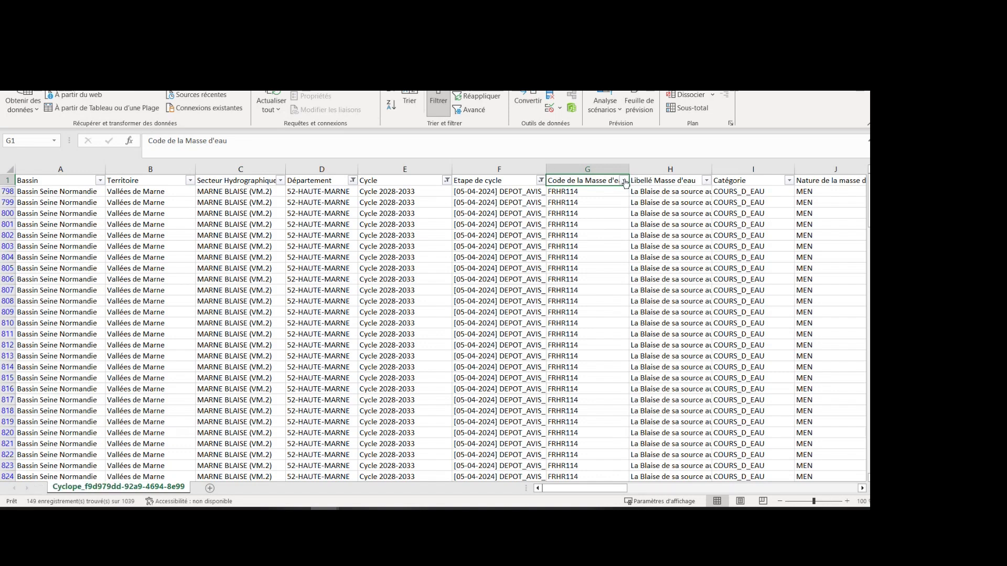
- Examine the filter choices for Code de la Masse d'eau and Concept, and the sub-concept and value columns T to Y
left_click(624, 181)
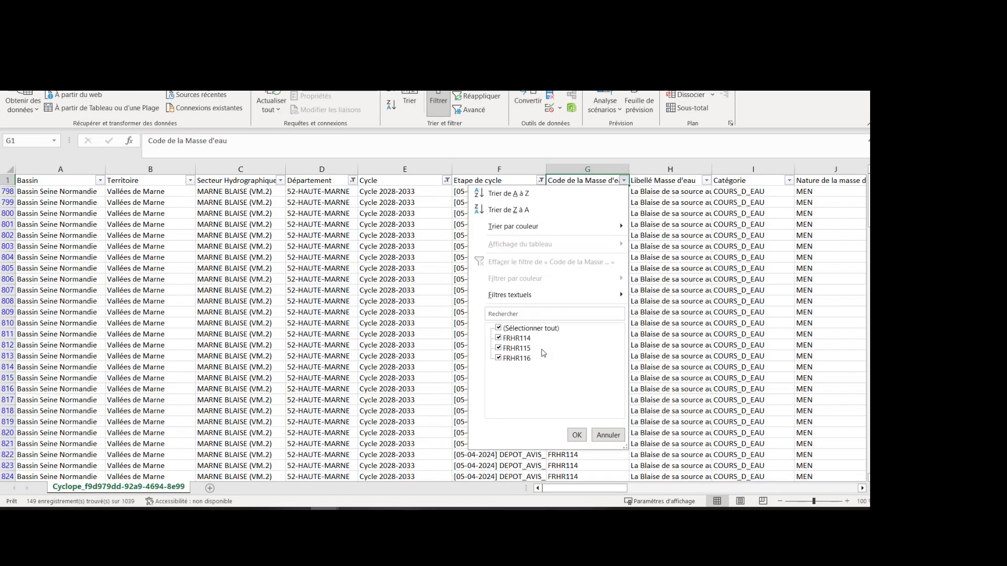
left_click(578, 436)
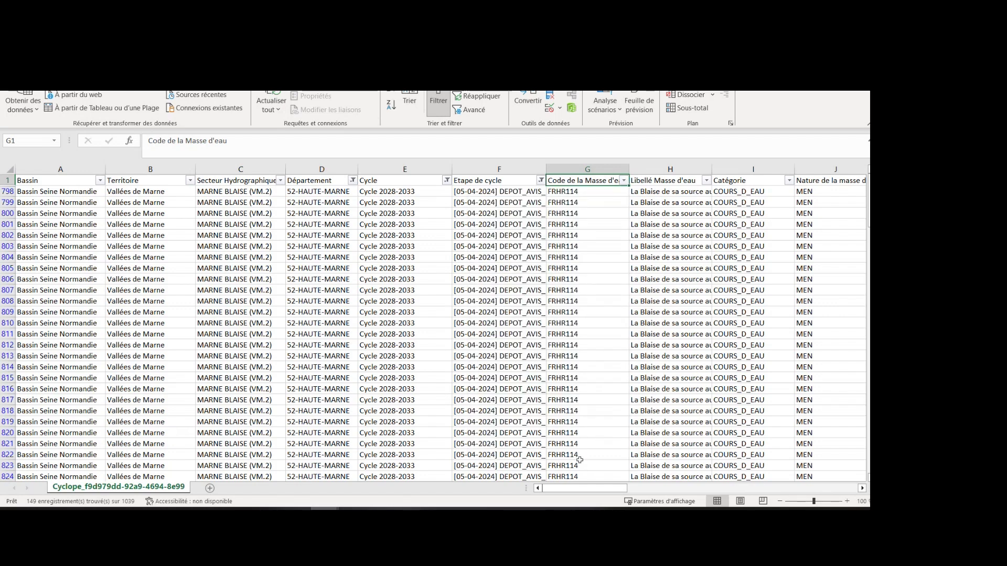
left_click_drag(592, 489, 751, 490)
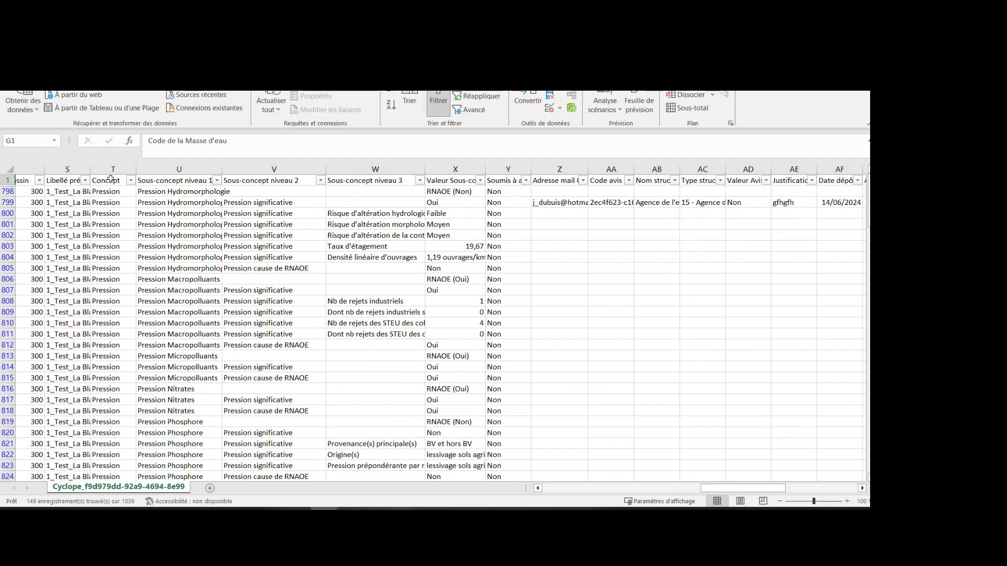
left_click_drag(111, 170, 508, 173)
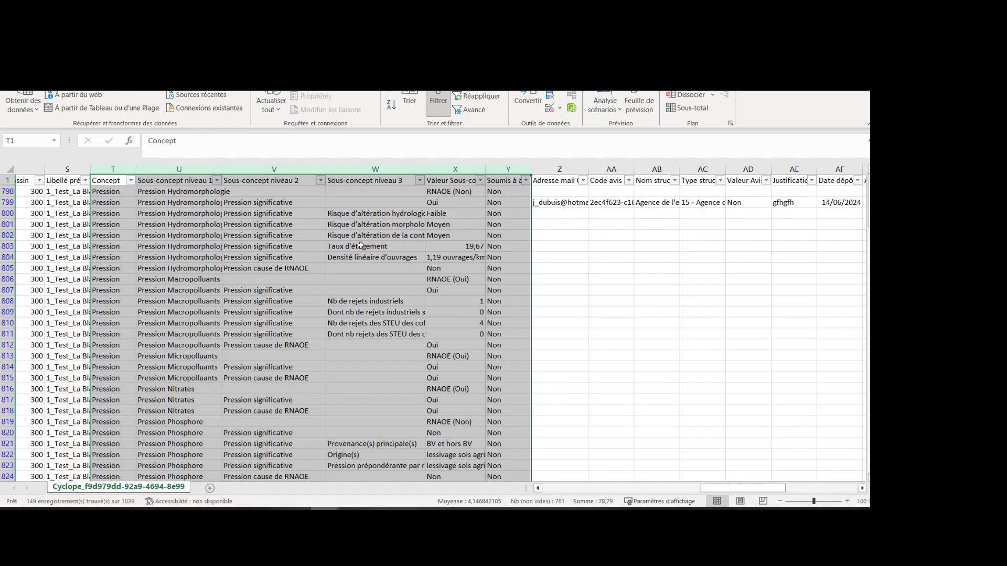
left_click(113, 181)
left_click(132, 180)
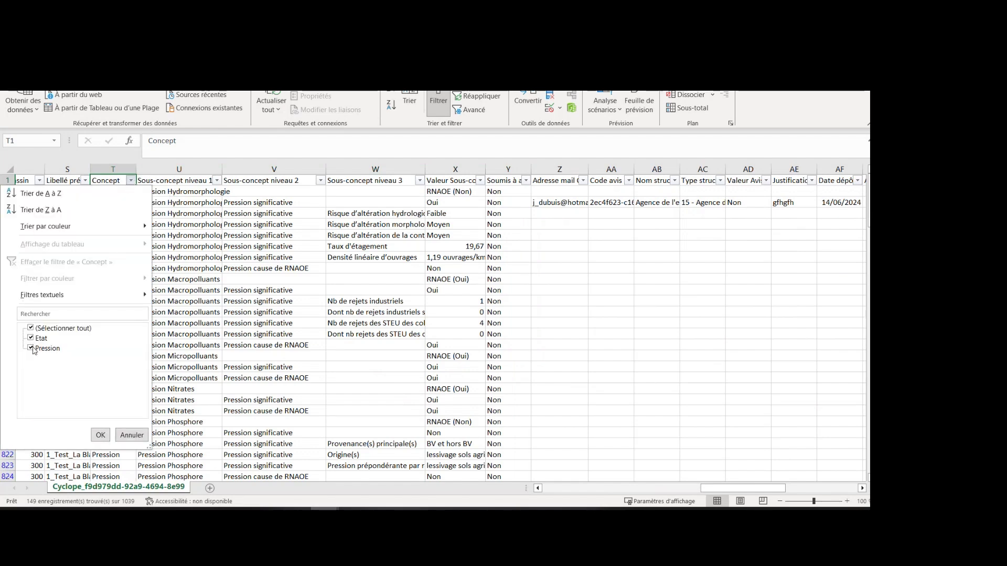
left_click(205, 183)
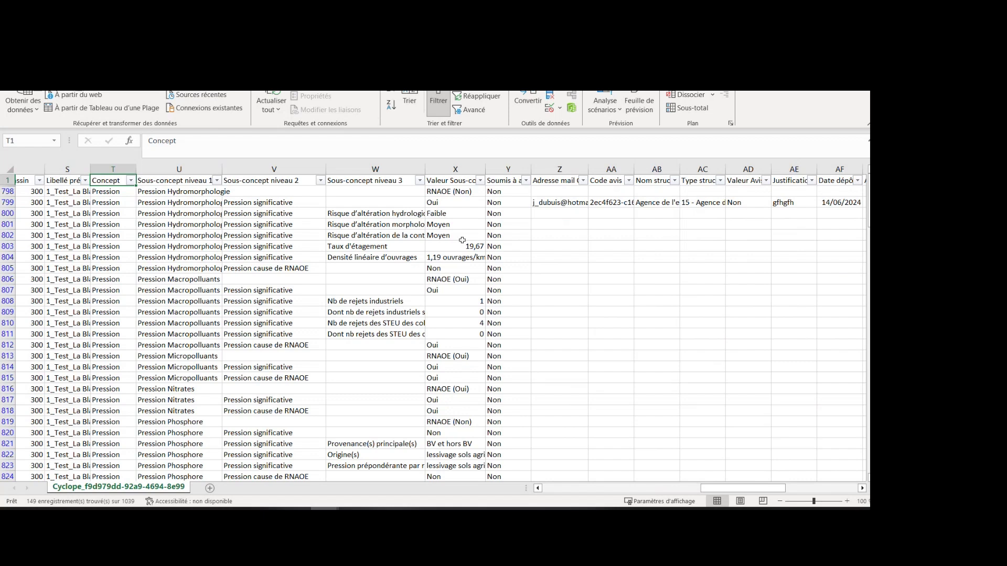
left_click(463, 181)
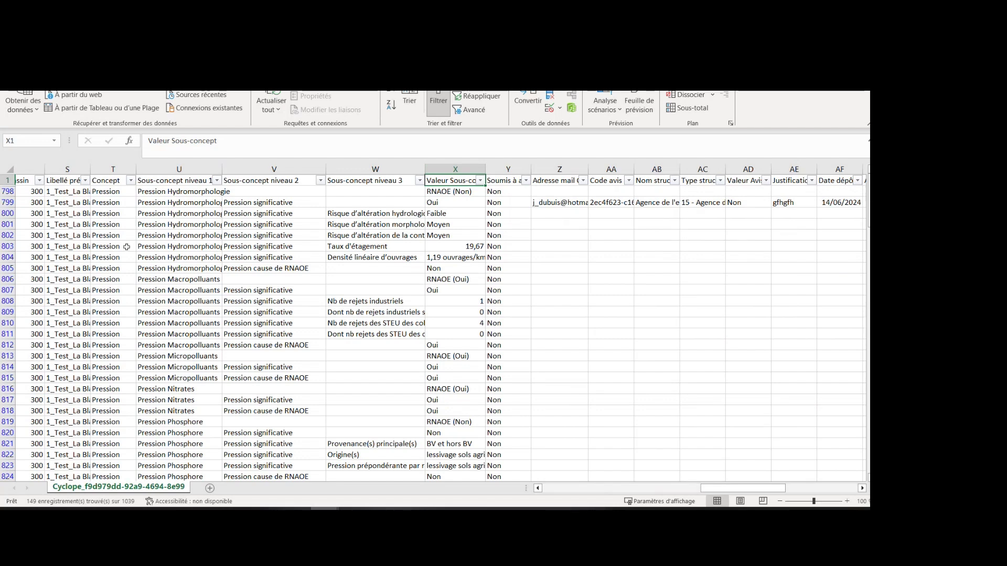
- Examine the contributor opinion columns Z to AF, starting with Adresse mail Contributeur
left_click(560, 202)
left_click_drag(741, 489, 767, 500)
left_click(333, 169)
left_click_drag(333, 169, 607, 173)
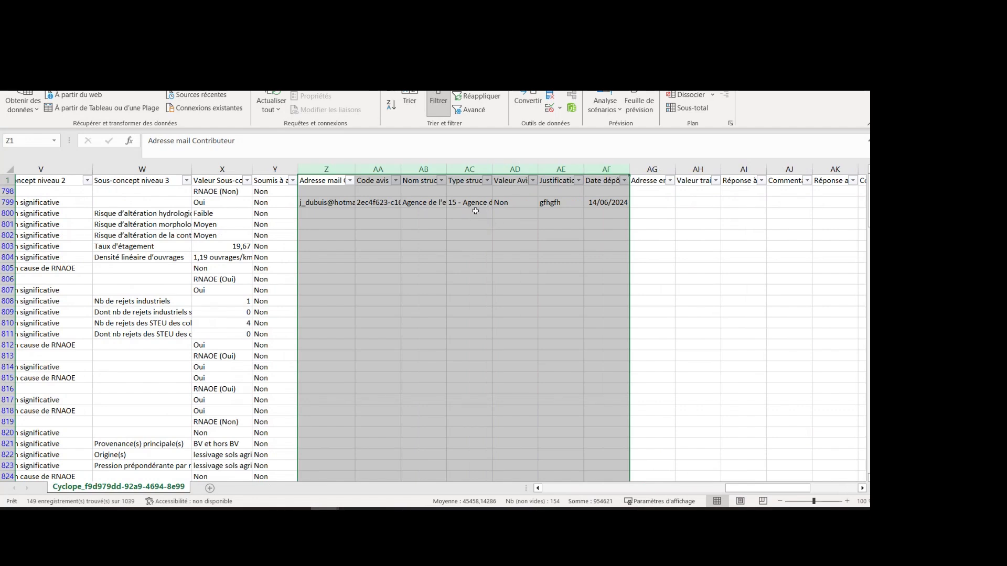
- Filter the Concept column to show only Pression
left_click_drag(747, 488, 635, 492)
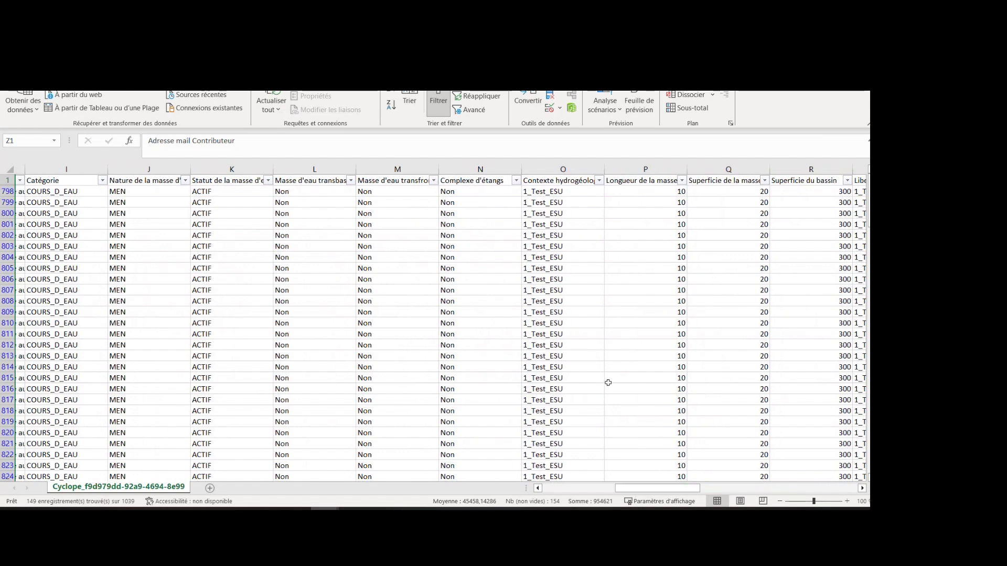
left_click_drag(681, 489, 743, 493)
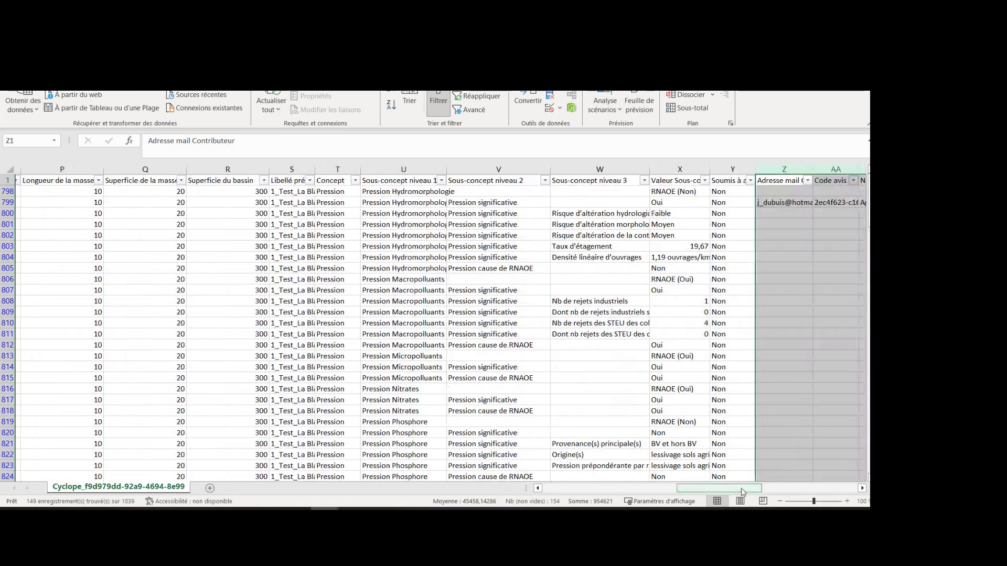
left_click(356, 180)
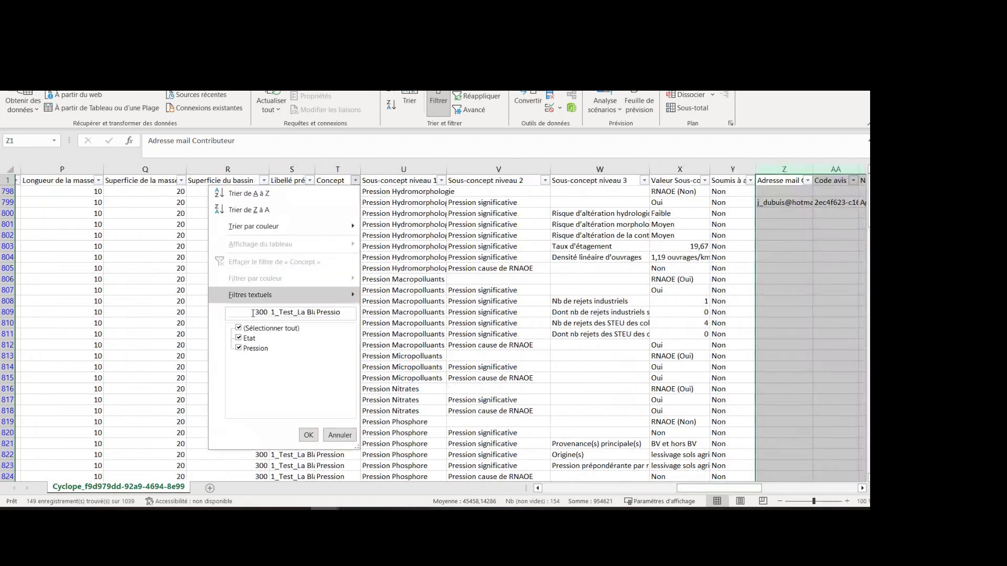
left_click(245, 339)
left_click(308, 435)
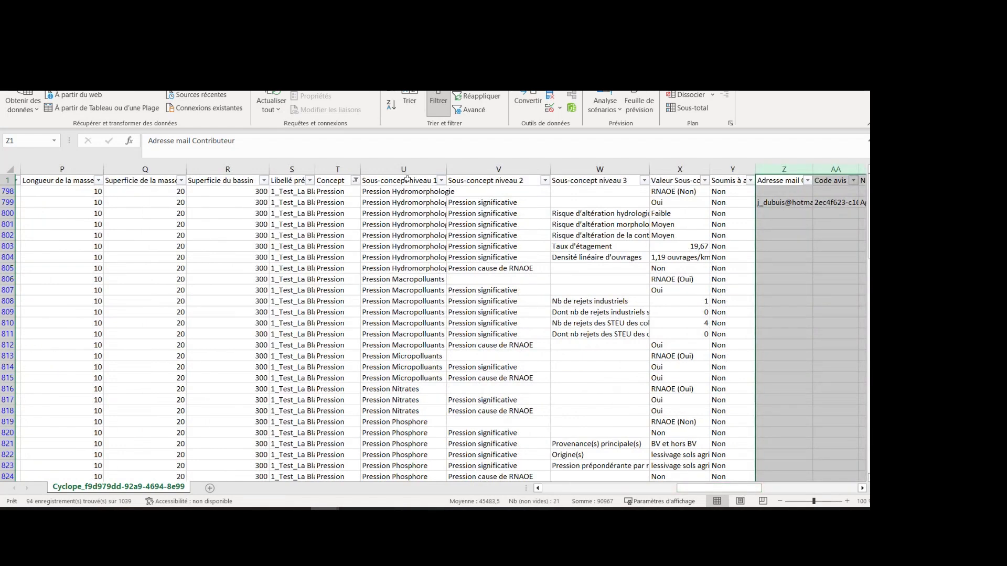
- Filter the Sous-concept niveau 1 column to show only Pression Micropolluants
left_click(442, 180)
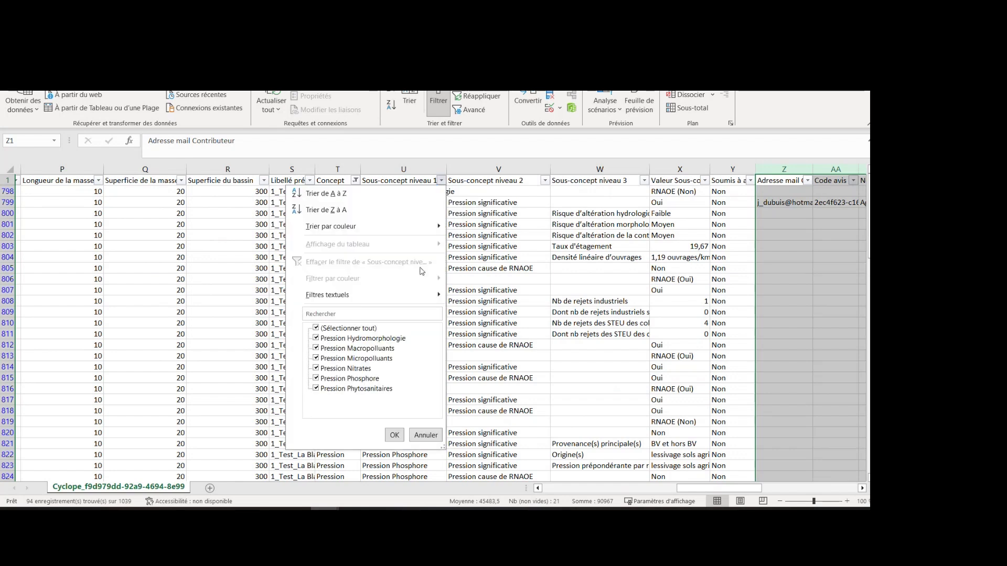
left_click(325, 331)
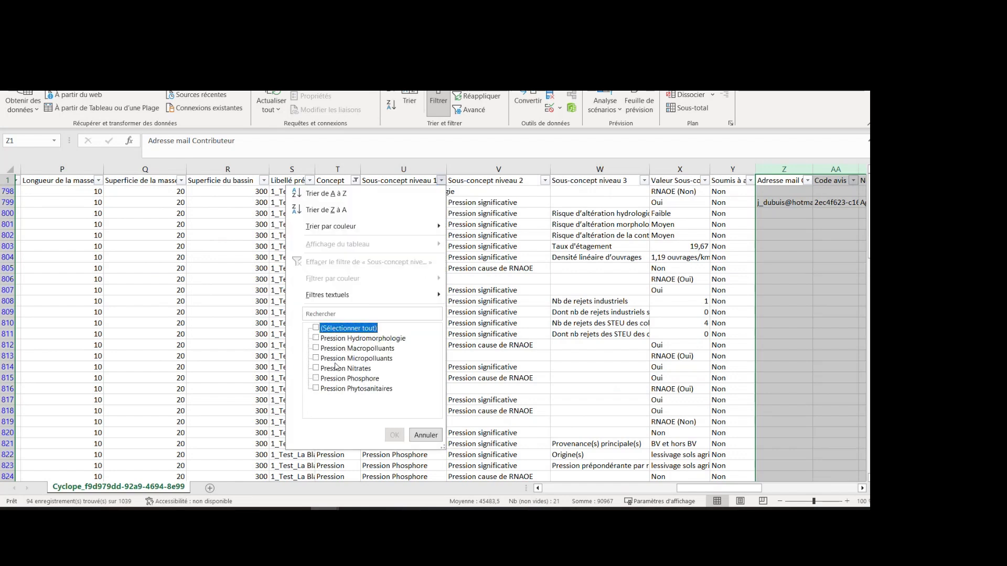
left_click(323, 359)
left_click(394, 435)
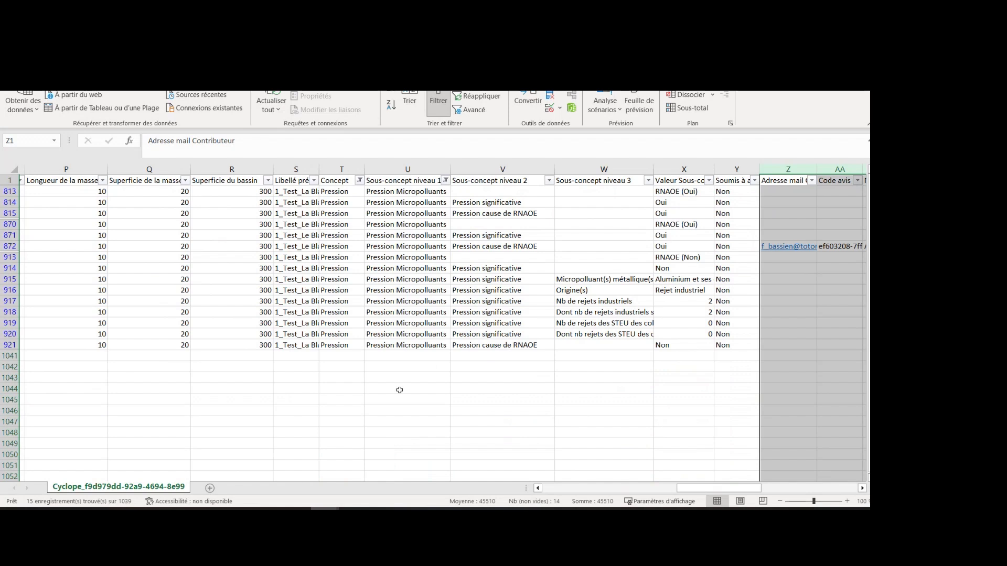
- Check the Pression significative and Pression cause de RNAOE values in rows 814 and 815 and the matching water body codes
left_click(479, 203)
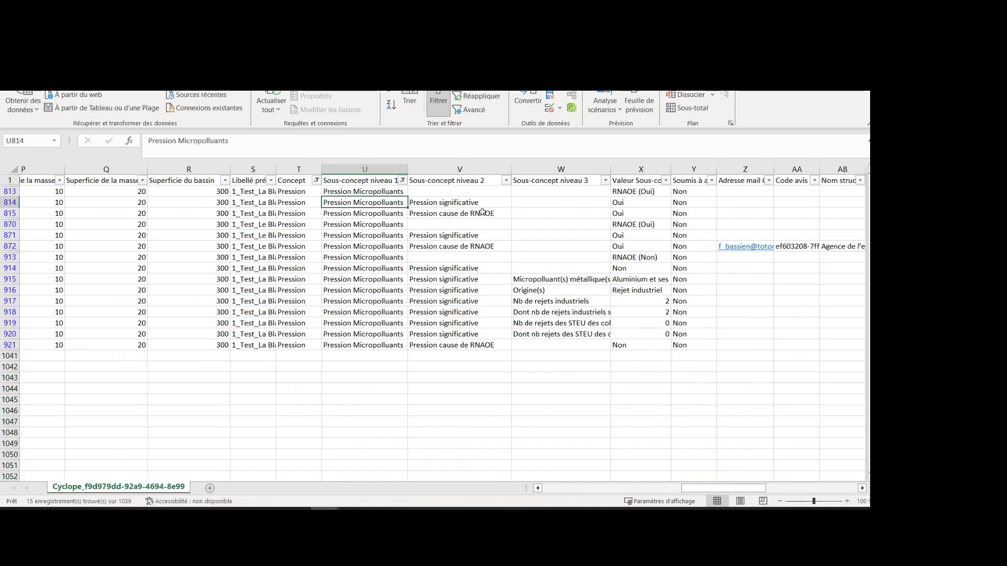
left_click(464, 202)
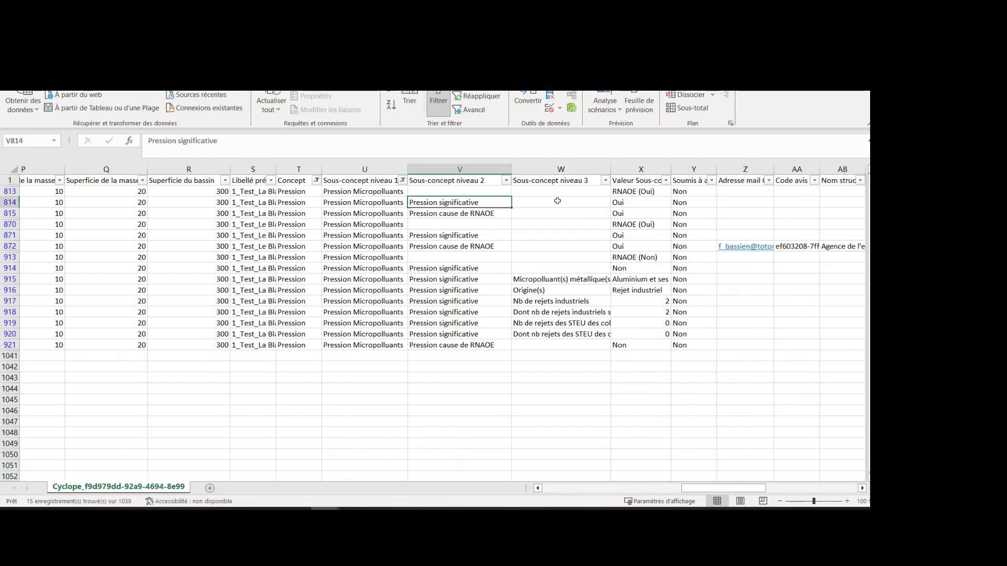
left_click(654, 203)
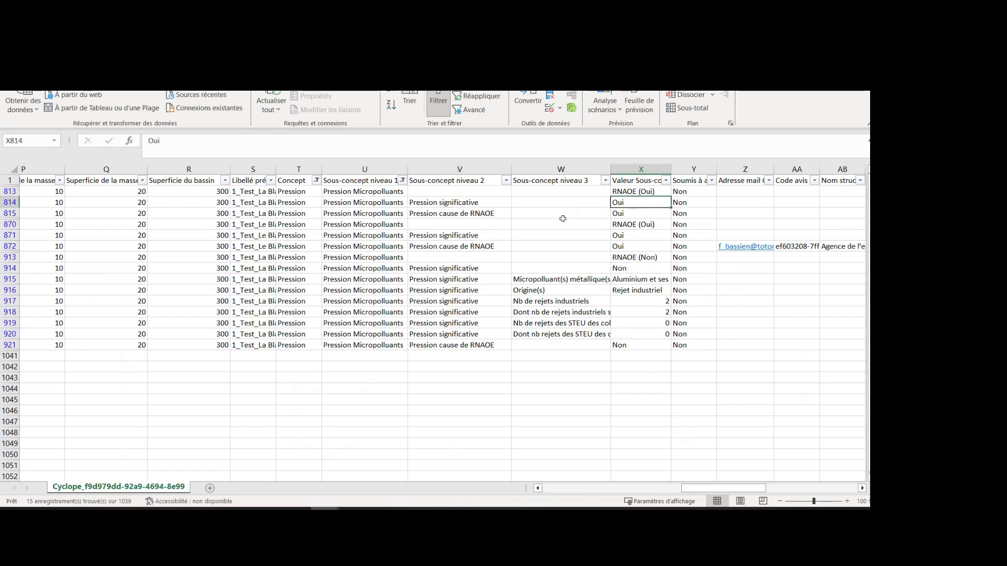
left_click(468, 215)
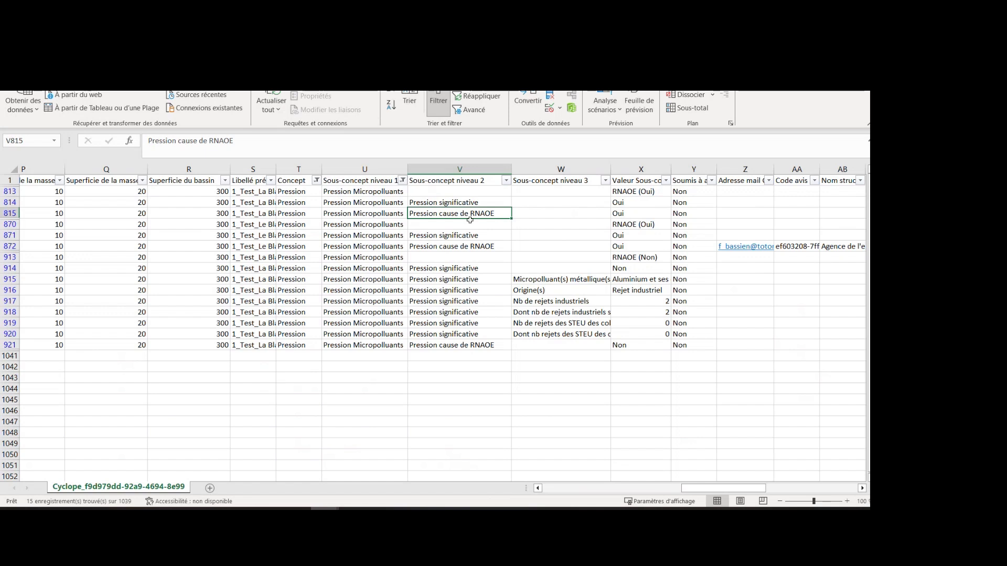
left_click(632, 214)
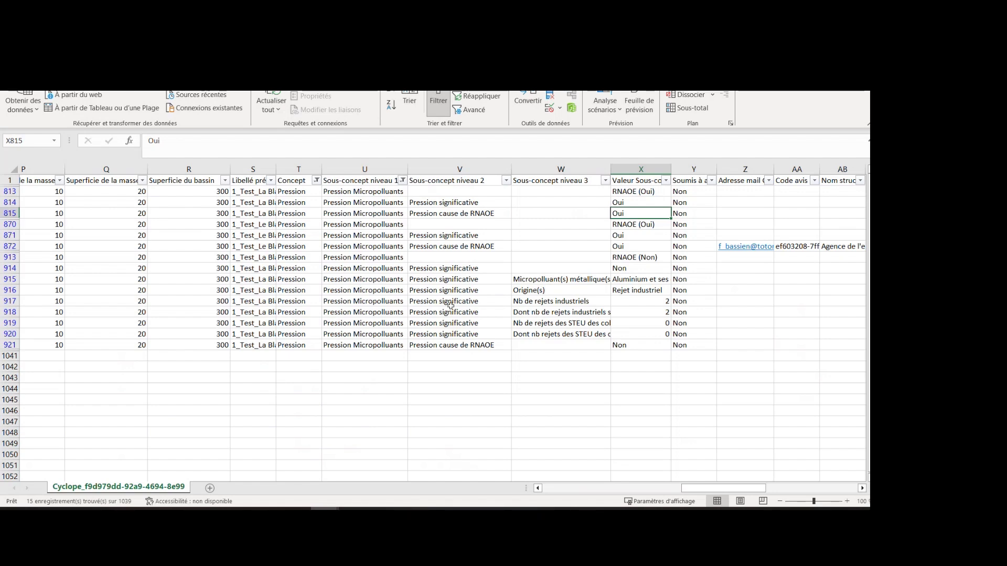
left_click_drag(730, 491, 636, 504)
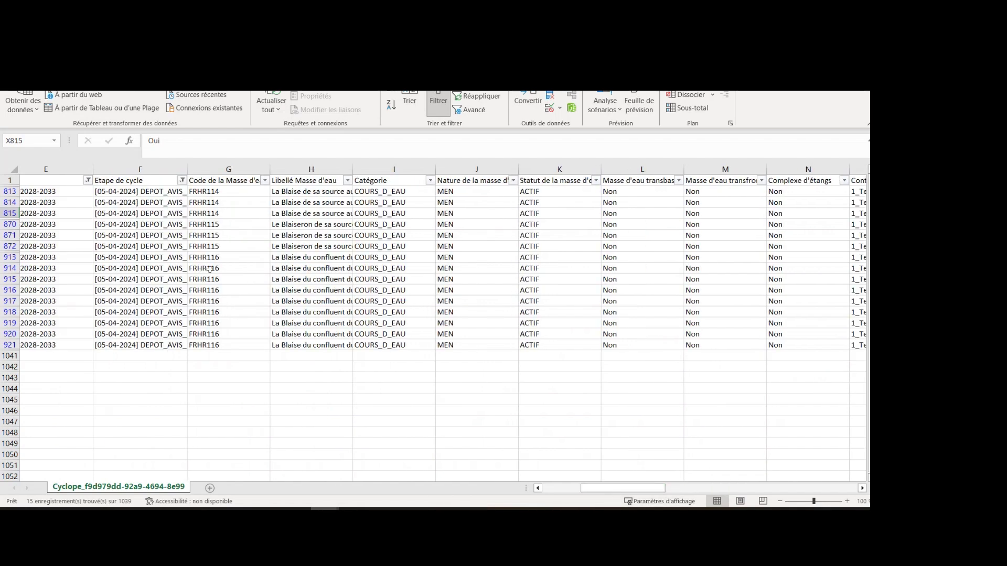
- Filter the Adresse mail Contributeur column to exclude blank entries, keeping only rows with a contributor's e-mail
left_click_drag(630, 492, 737, 491)
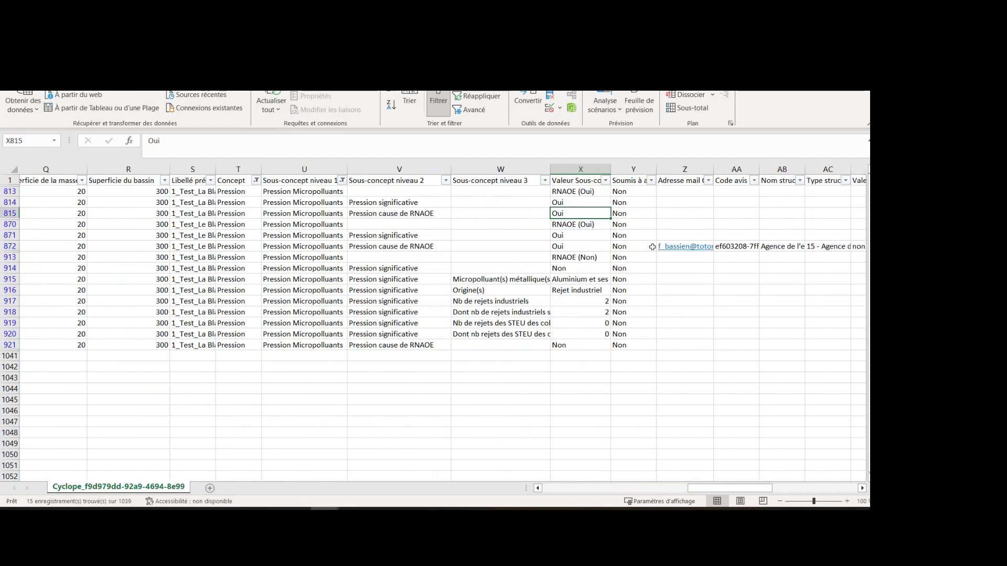
left_click(708, 181)
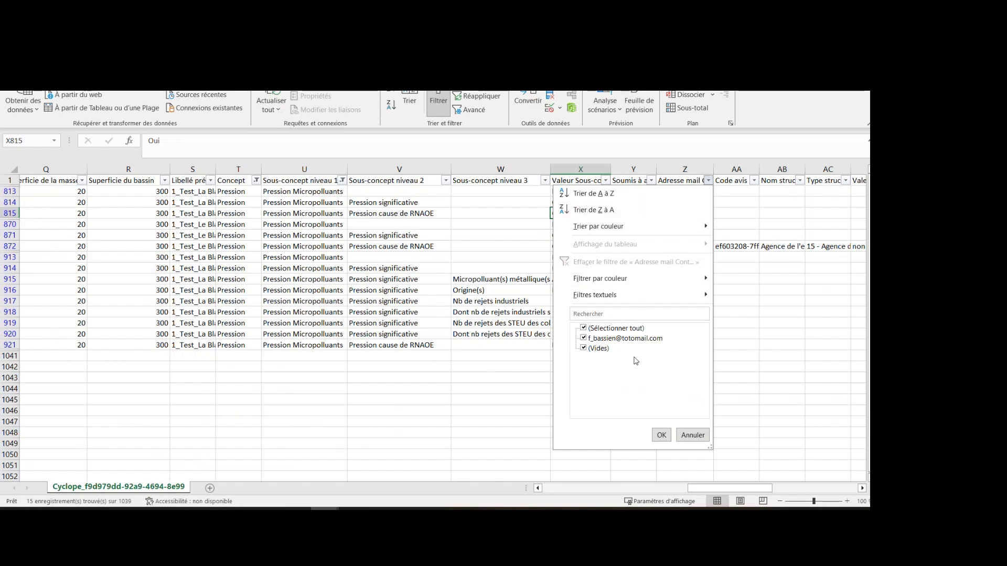
left_click(585, 350)
left_click(662, 435)
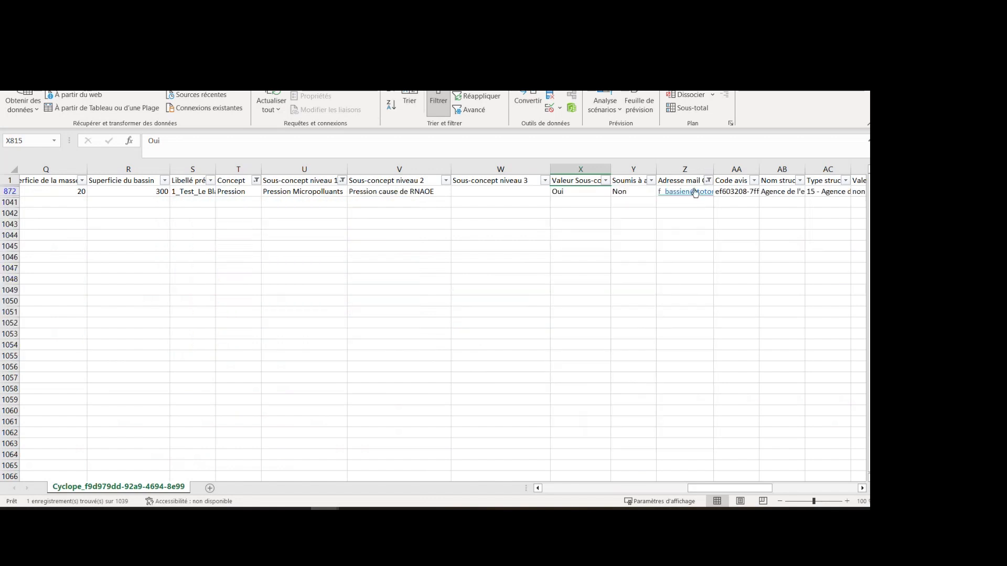
- Check the pressure concept columns and the Code de la Masse d'eau of the filtered row 872
left_click_drag(741, 493, 756, 494)
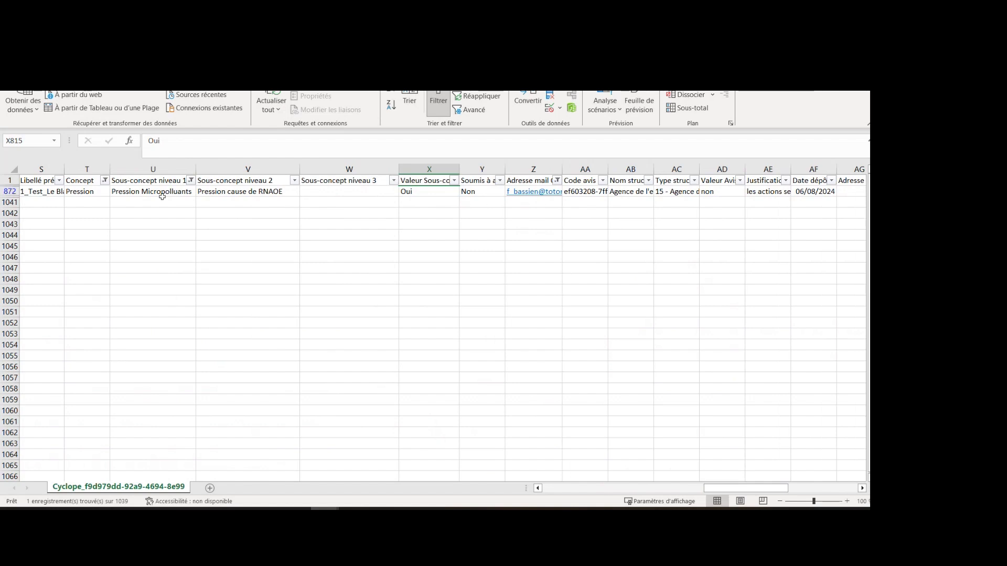
left_click_drag(765, 497, 645, 500)
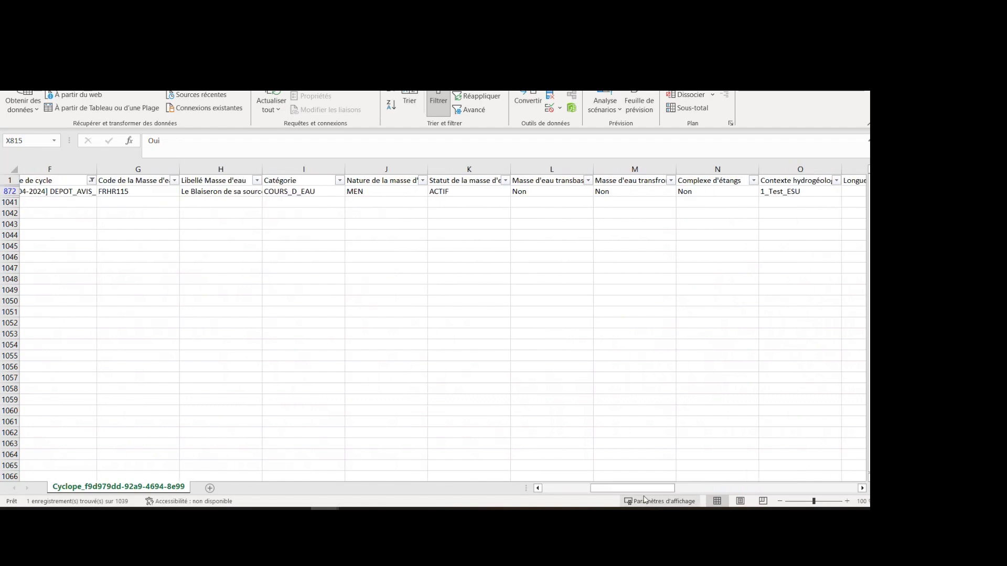
left_click(173, 190)
- Widen the Valeur Avis column so its full header fits
left_click_drag(661, 488, 785, 489)
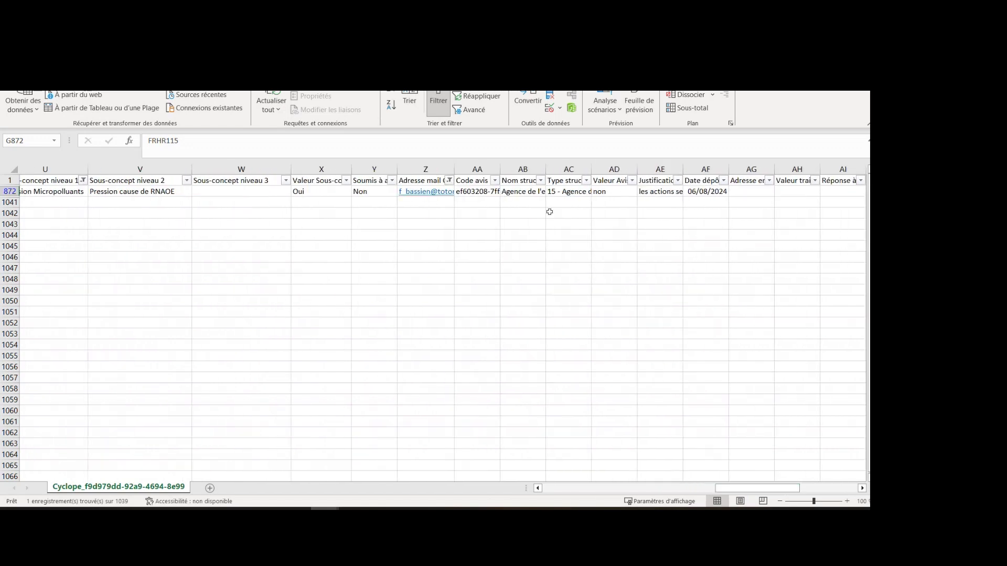
left_click(603, 195)
left_click(622, 182)
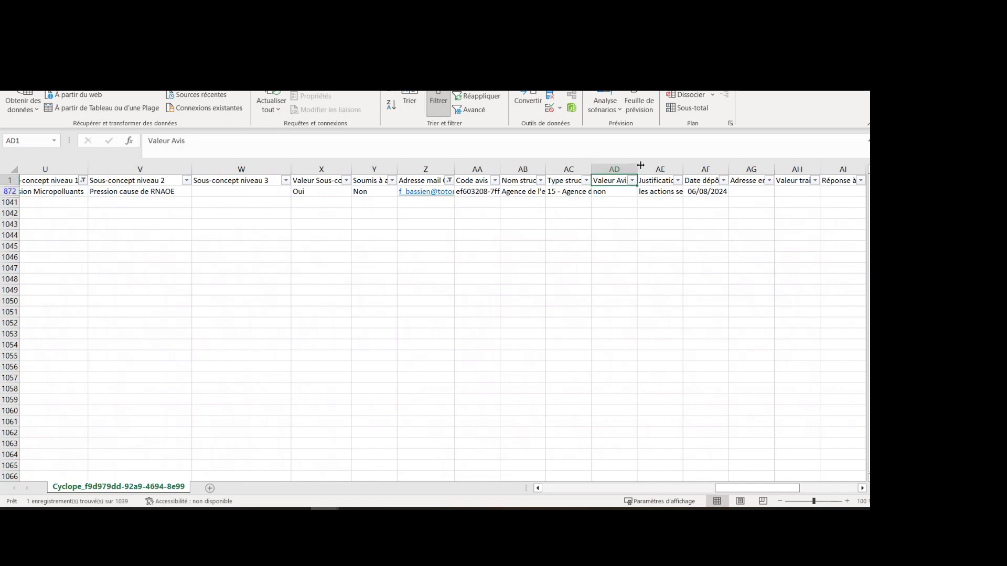
left_click_drag(638, 167, 673, 168)
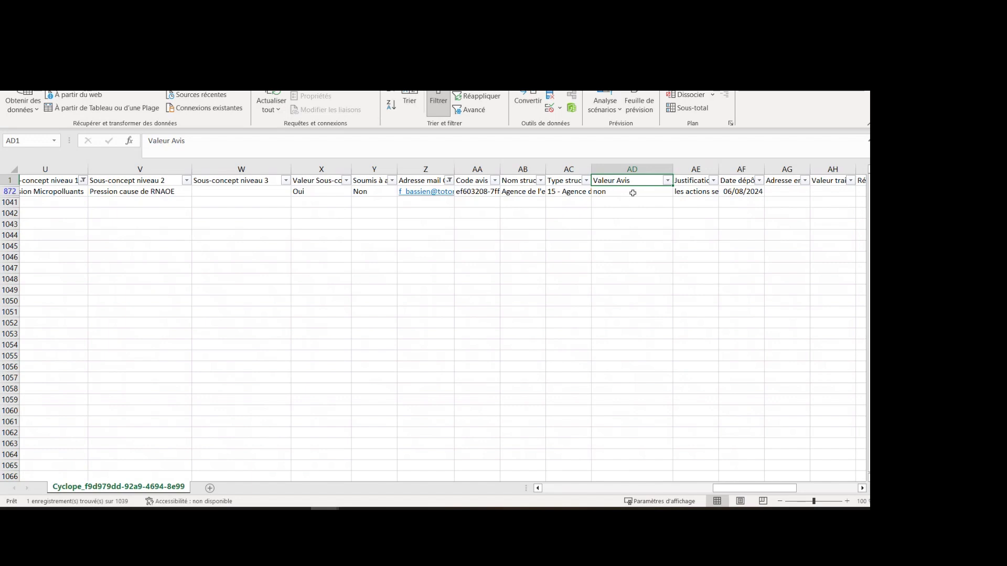
- Read the Valeur Avis, justification and deposit date of the contributor opinion in row 872
left_click(633, 193)
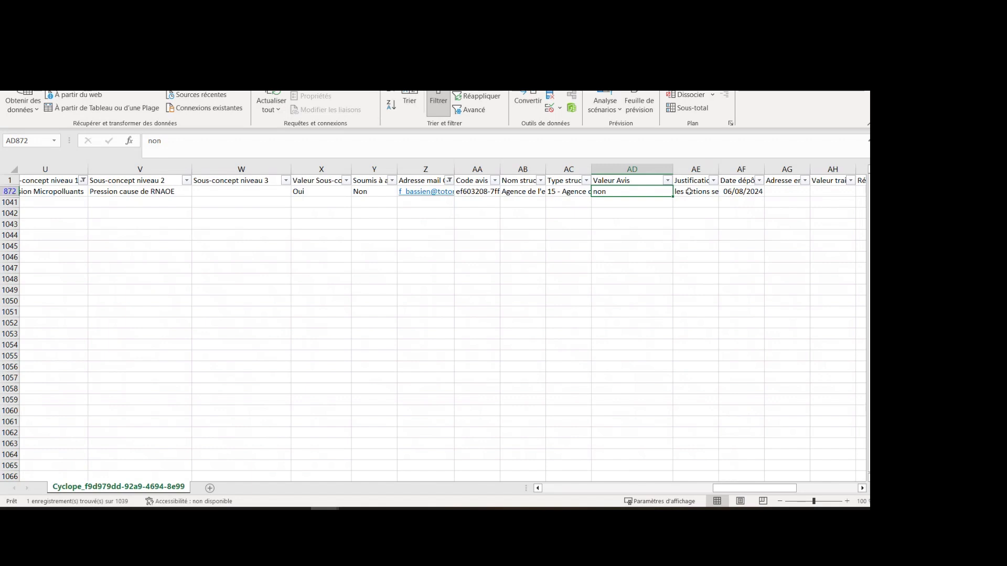
key("Right")
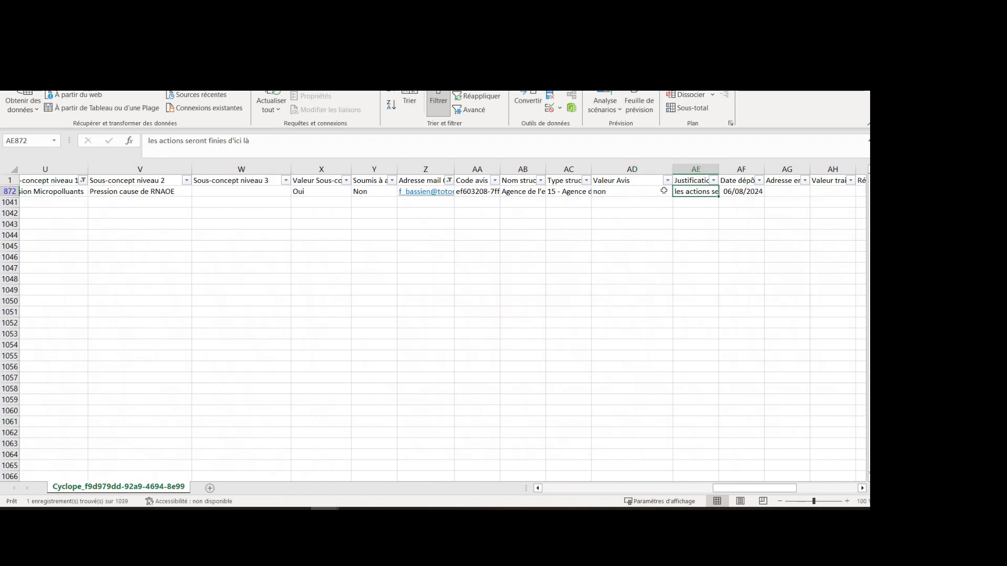
key("Right")
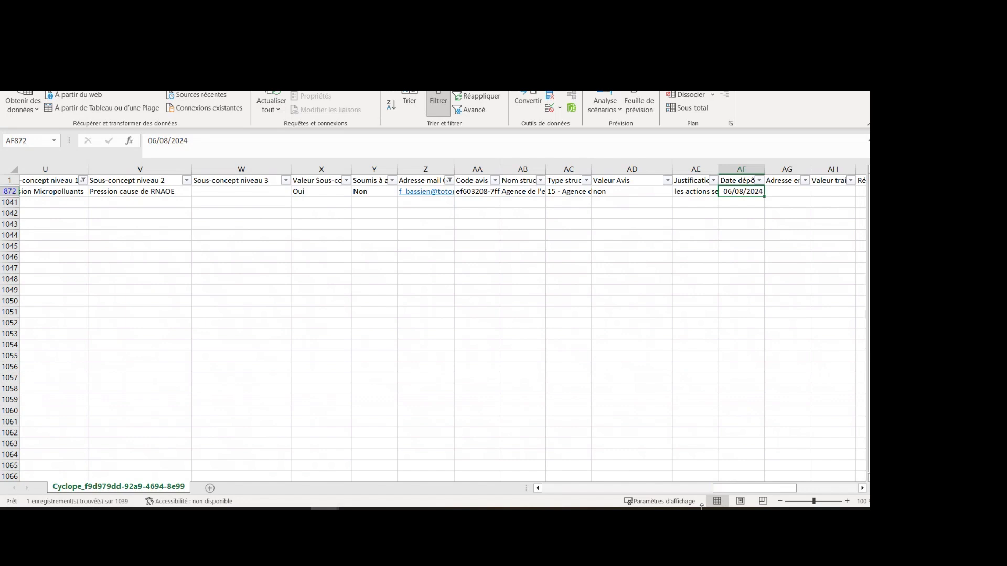
left_click_drag(734, 488, 660, 500)
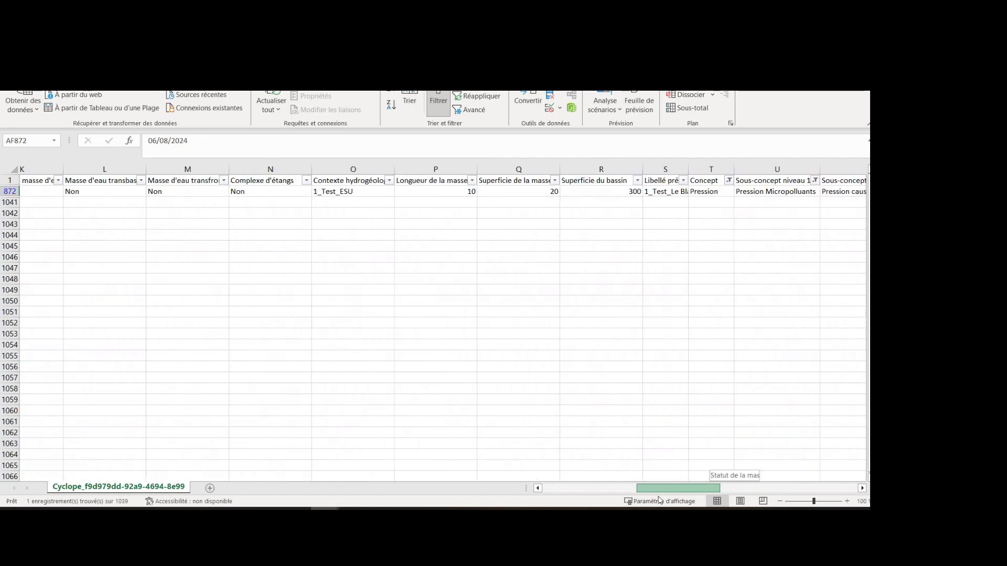